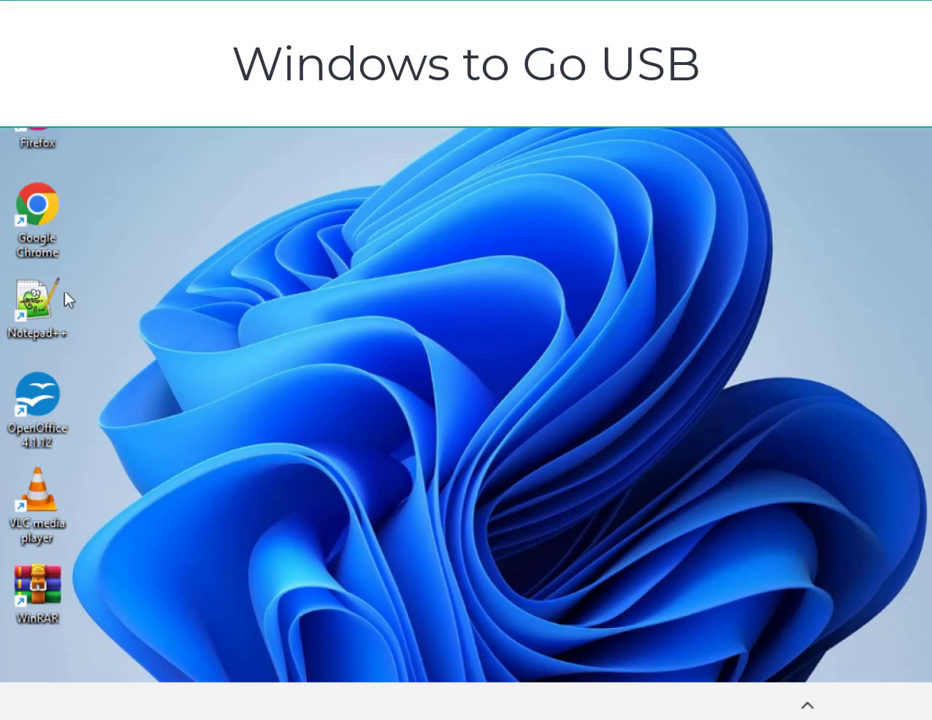
{"action": "double_click", "coordinate": [58, 197]}
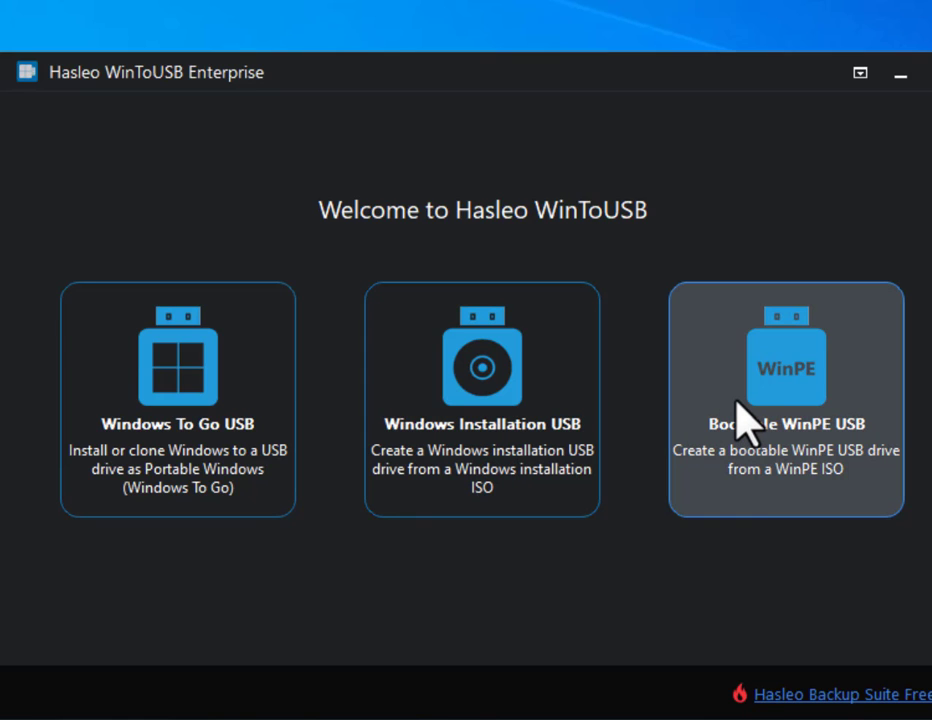
Start a Windows To Go USB setup with the image file _Getintopc.com_WIN11X64_PRO_EN_JULY_2022.iso as the installation source
{"action": "left_click", "coordinate": [250, 400]}
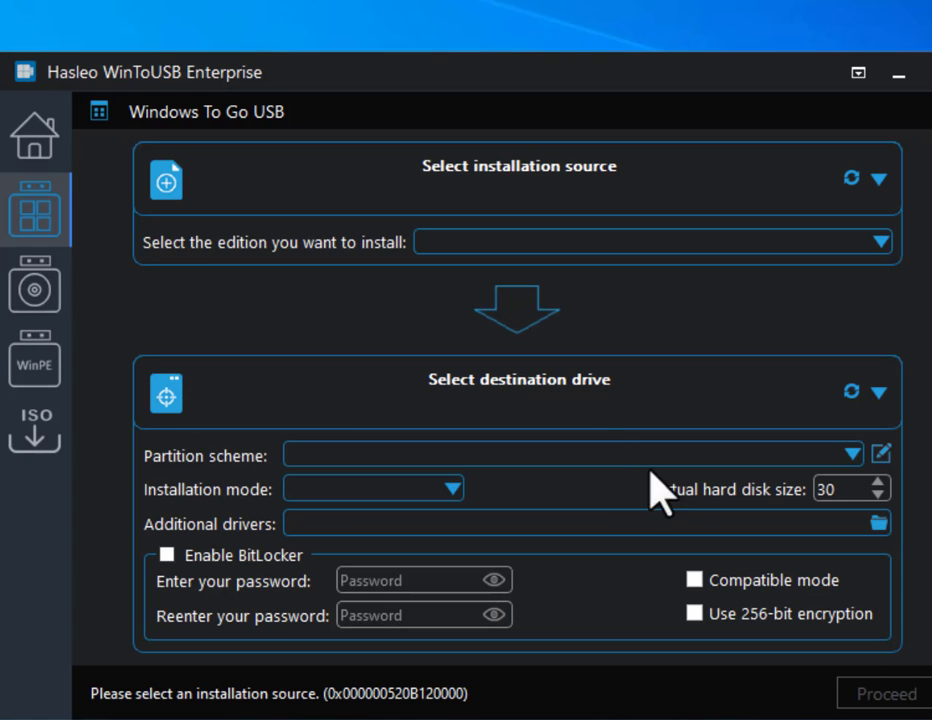
{"action": "left_click", "coordinate": [778, 205]}
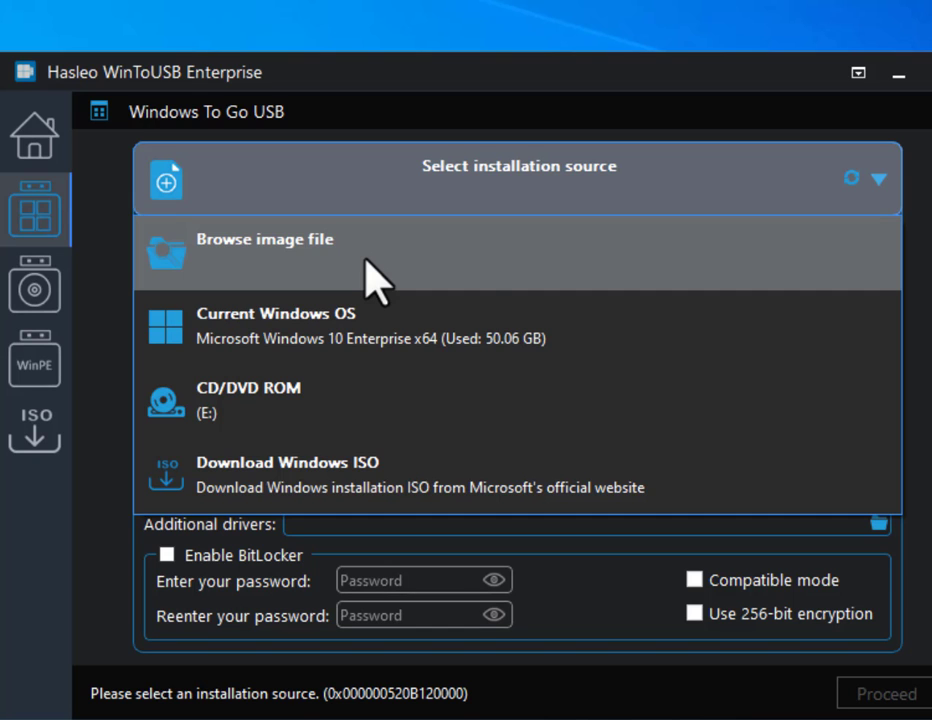
{"action": "left_click", "coordinate": [368, 266]}
{"action": "scroll", "coordinate": [479, 493], "scroll_direction": "up", "scroll_amount": 2}
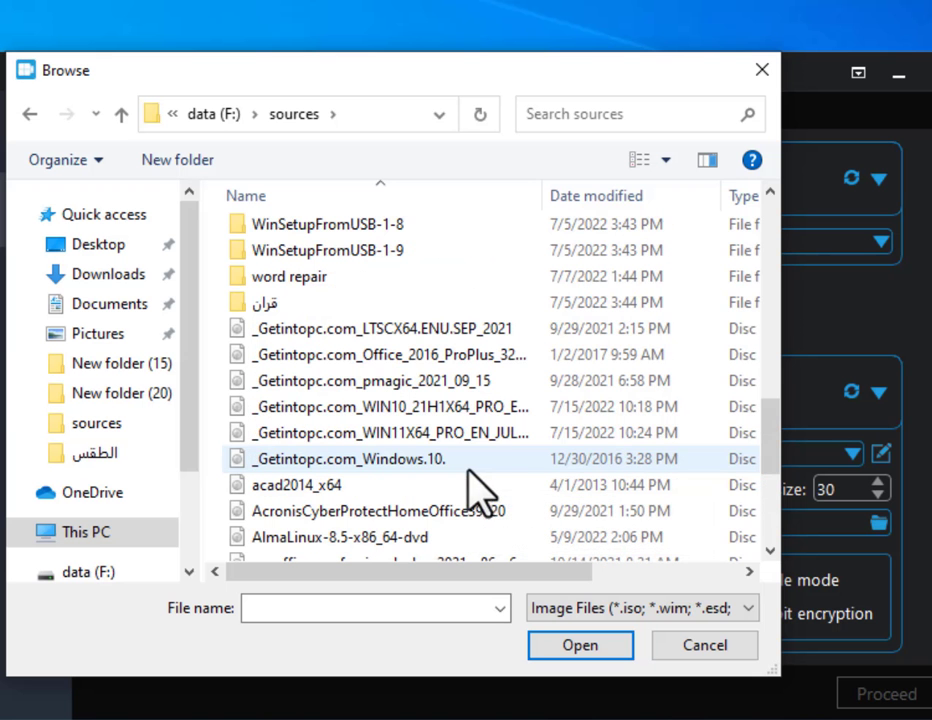
{"action": "double_click", "coordinate": [410, 435]}
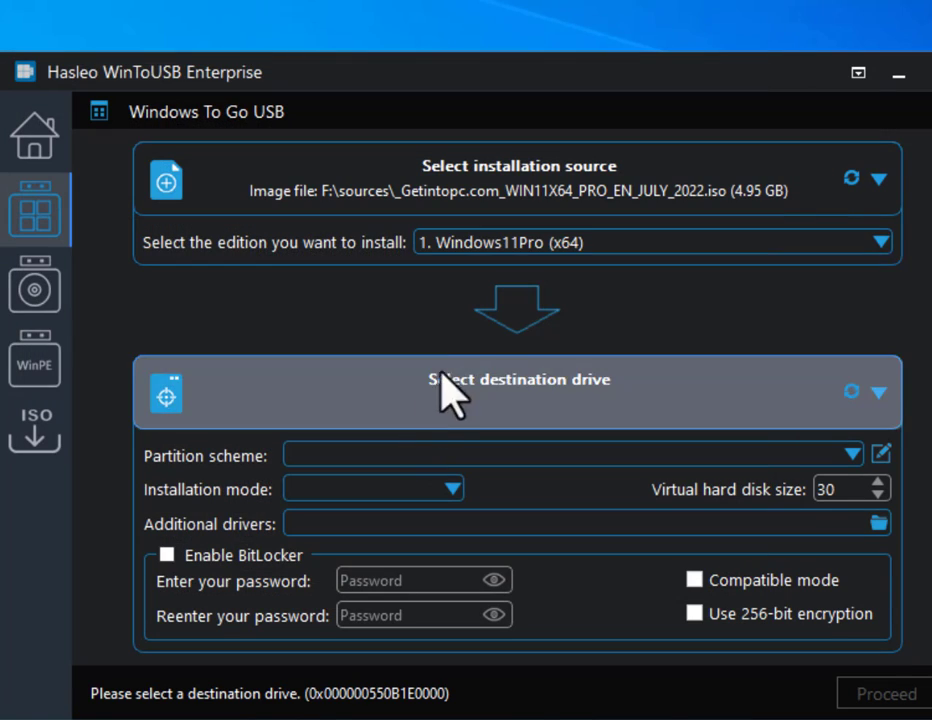
Check the editions offered by the Windows 11 image and select Disk 2: KingstonDataTraveler 3.0 as the destination drive
{"action": "left_click", "coordinate": [724, 243]}
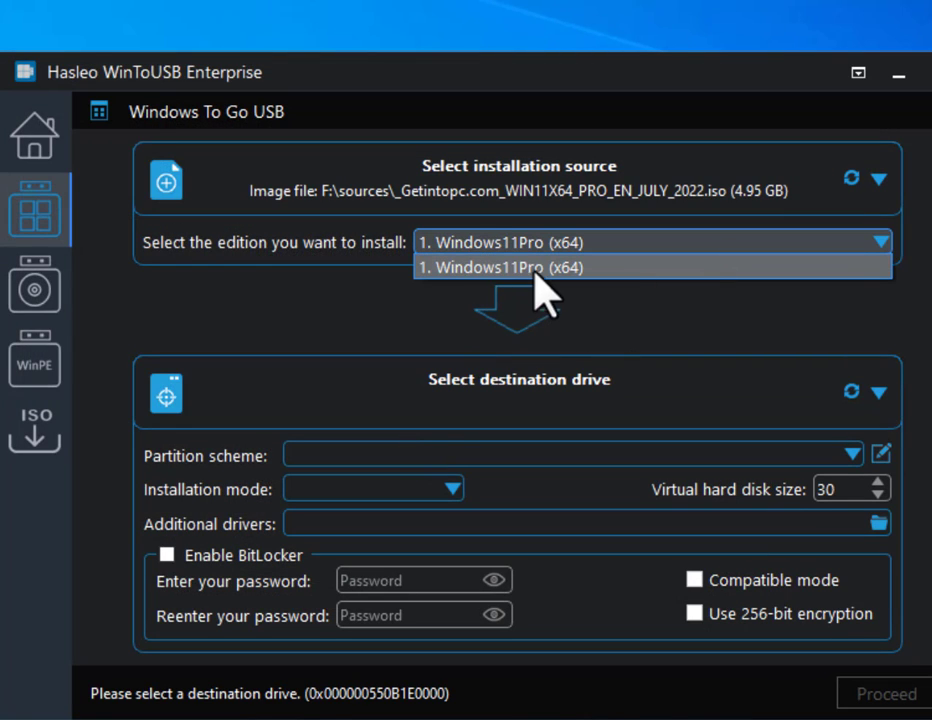
{"action": "left_click", "coordinate": [641, 385]}
{"action": "left_click", "coordinate": [641, 398]}
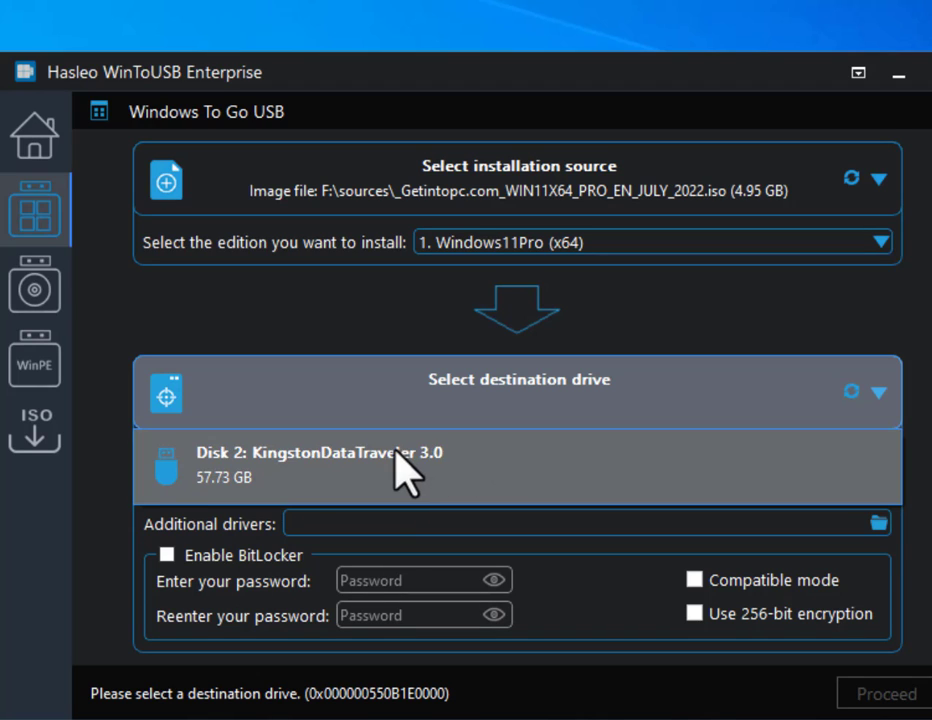
{"action": "left_click", "coordinate": [395, 468]}
Switch the installation source to the _Getintopc.com_Windows.10. ISO image and look through the Windows editions it offers
{"action": "left_click", "coordinate": [729, 247]}
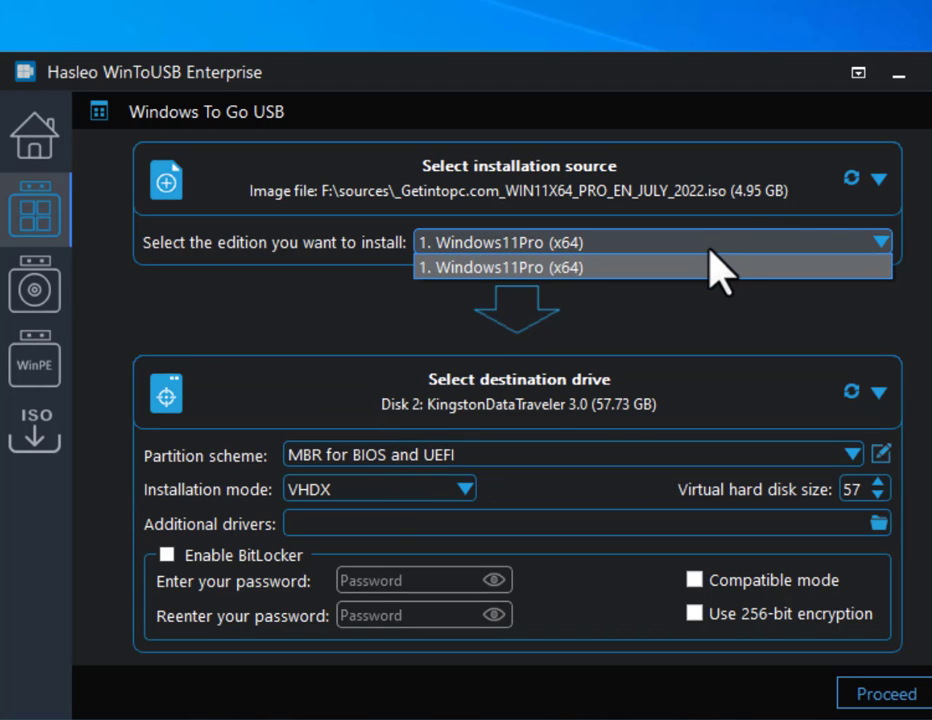
{"action": "left_click", "coordinate": [875, 185]}
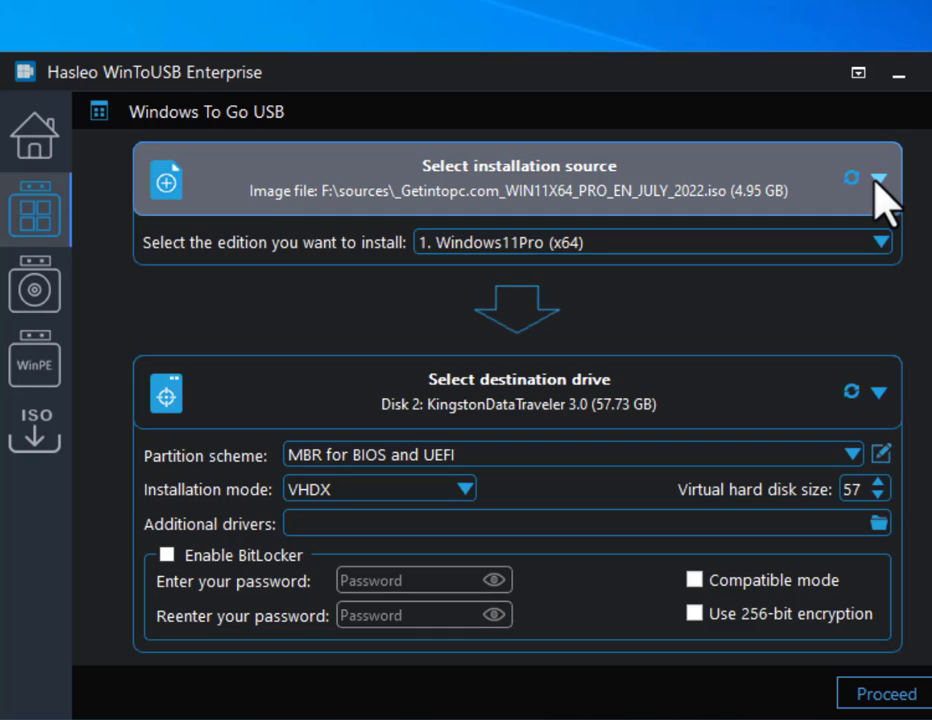
{"action": "left_click", "coordinate": [875, 185]}
{"action": "left_click", "coordinate": [306, 246]}
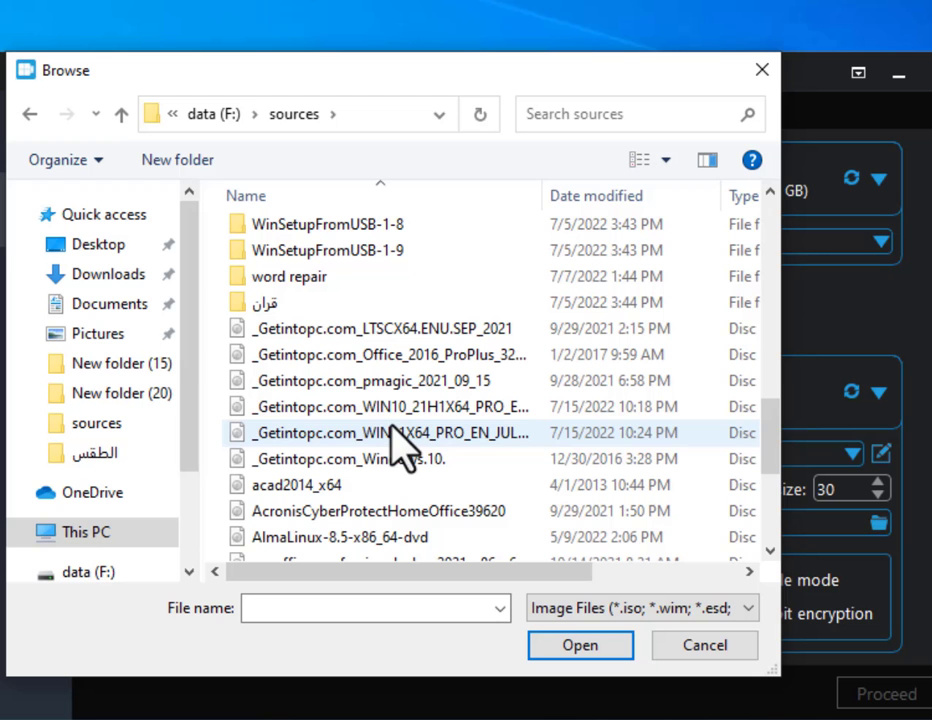
{"action": "double_click", "coordinate": [450, 470]}
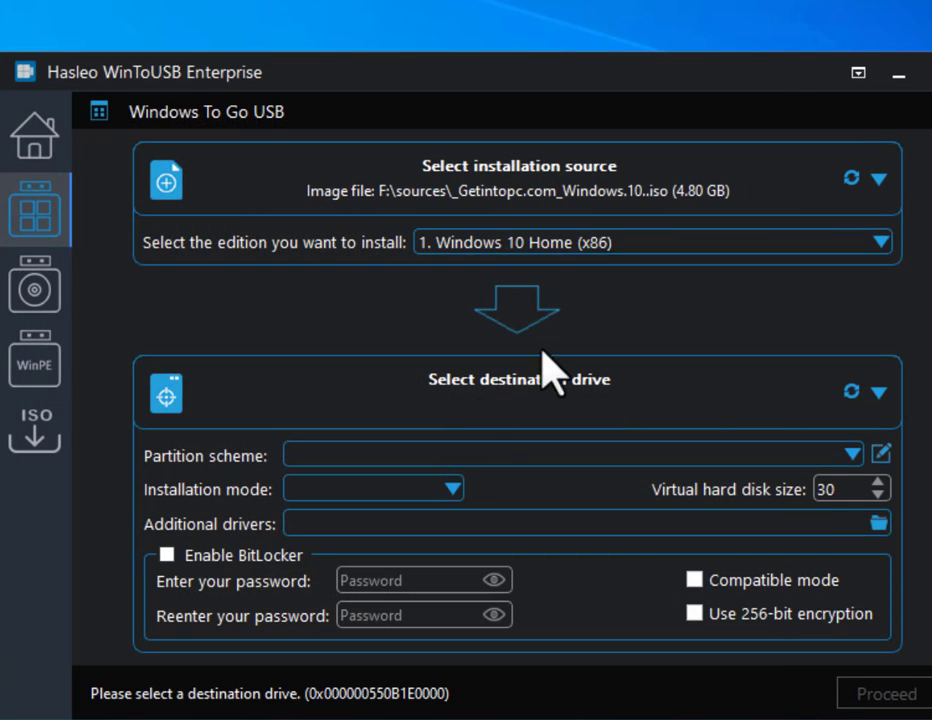
{"action": "left_click", "coordinate": [625, 250]}
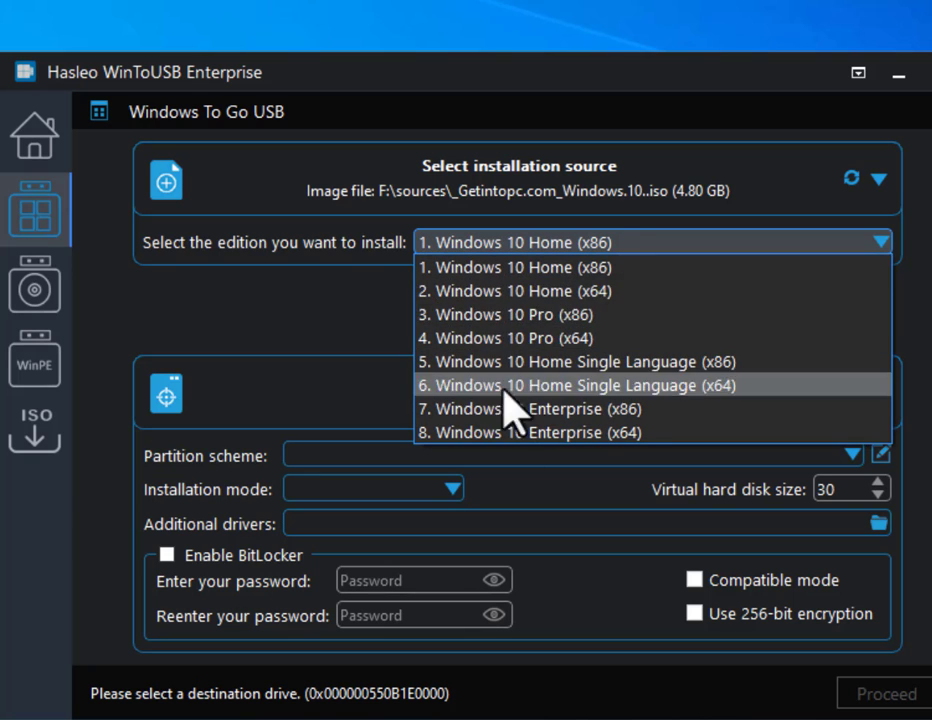
{"action": "left_click", "coordinate": [355, 343]}
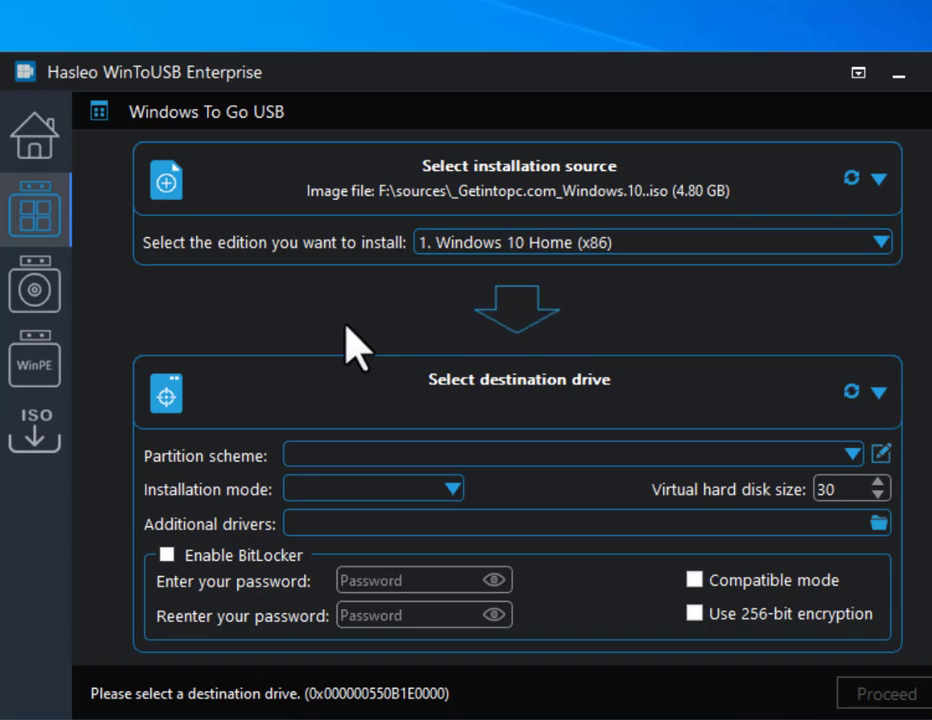
{"action": "left_click", "coordinate": [680, 242]}
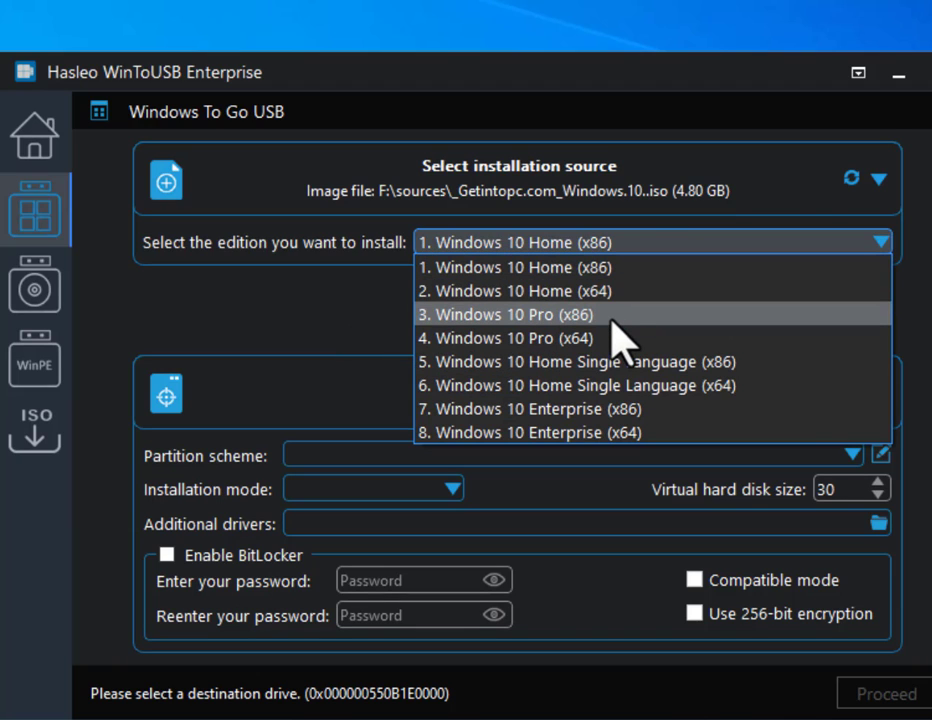
{"action": "left_click", "coordinate": [623, 197]}
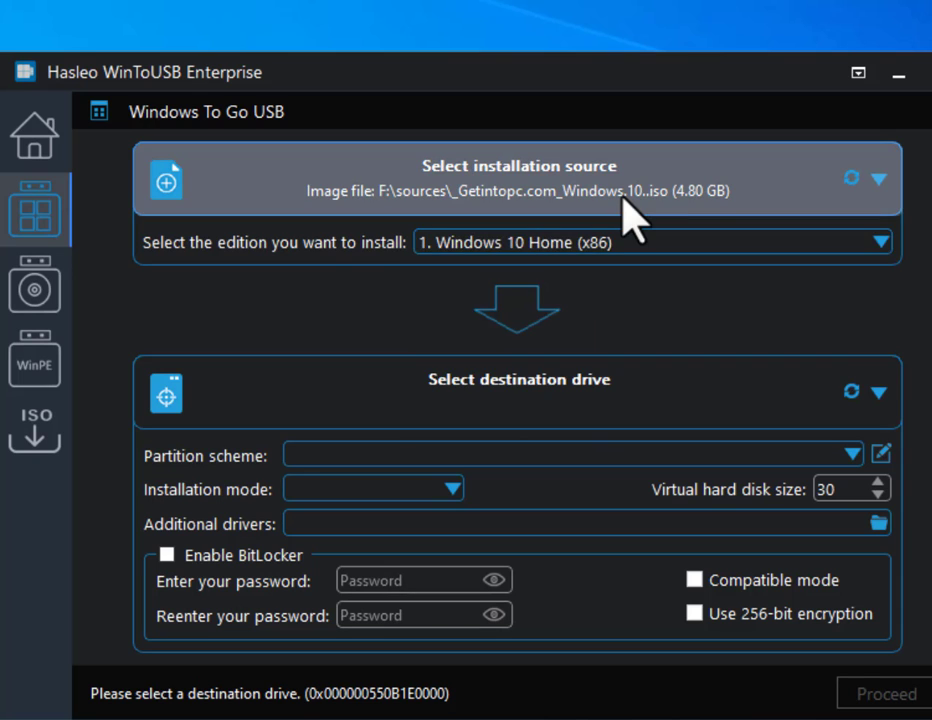
Set the installation source back to _Getintopc.com_WIN11X64_PRO_EN_JULY_2022.iso and check its list of editions
{"action": "left_click", "coordinate": [623, 199]}
{"action": "left_click", "coordinate": [576, 243]}
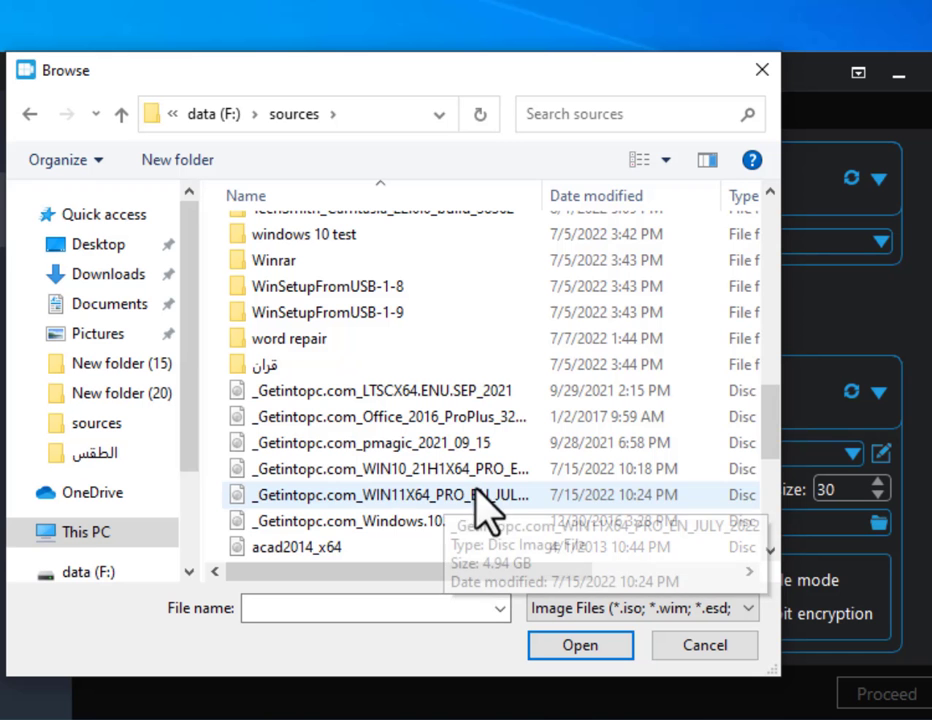
{"action": "double_click", "coordinate": [476, 514]}
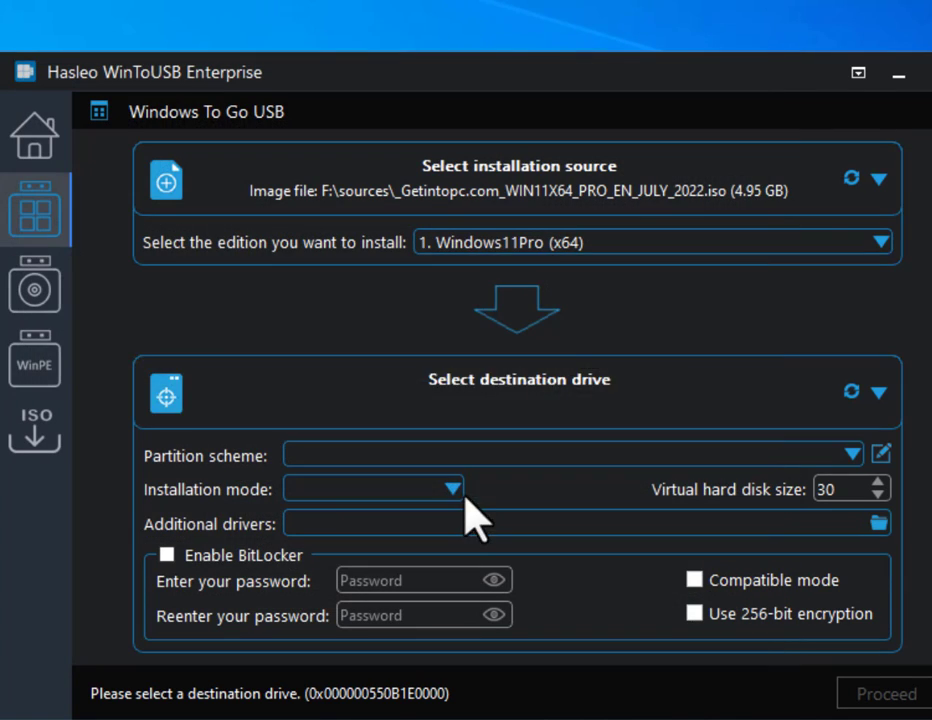
{"action": "left_click", "coordinate": [565, 245]}
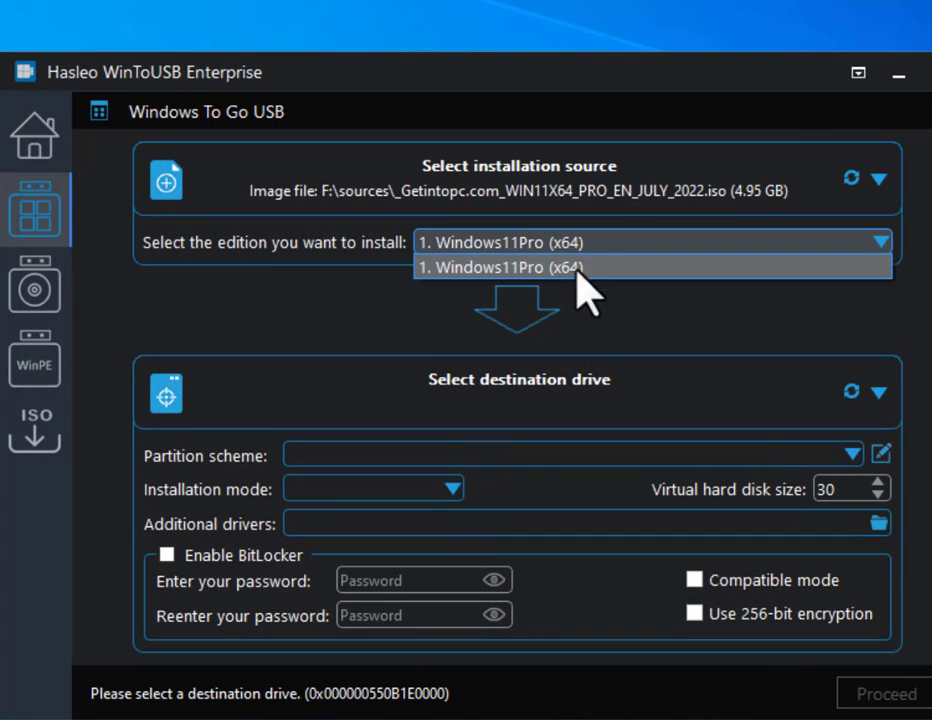
{"action": "left_click", "coordinate": [579, 330]}
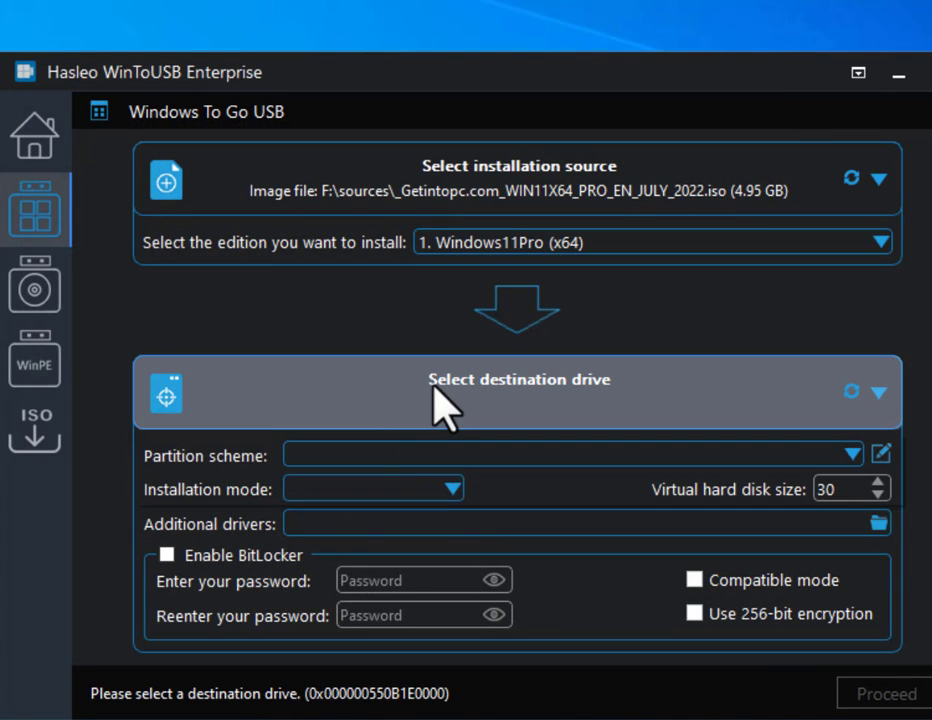
Select Disk 2: KingstonDataTraveler 3.0 as the destination drive, with the partition scheme MBR for BIOS and UEFI
{"action": "left_click", "coordinate": [437, 400]}
{"action": "left_click", "coordinate": [374, 474]}
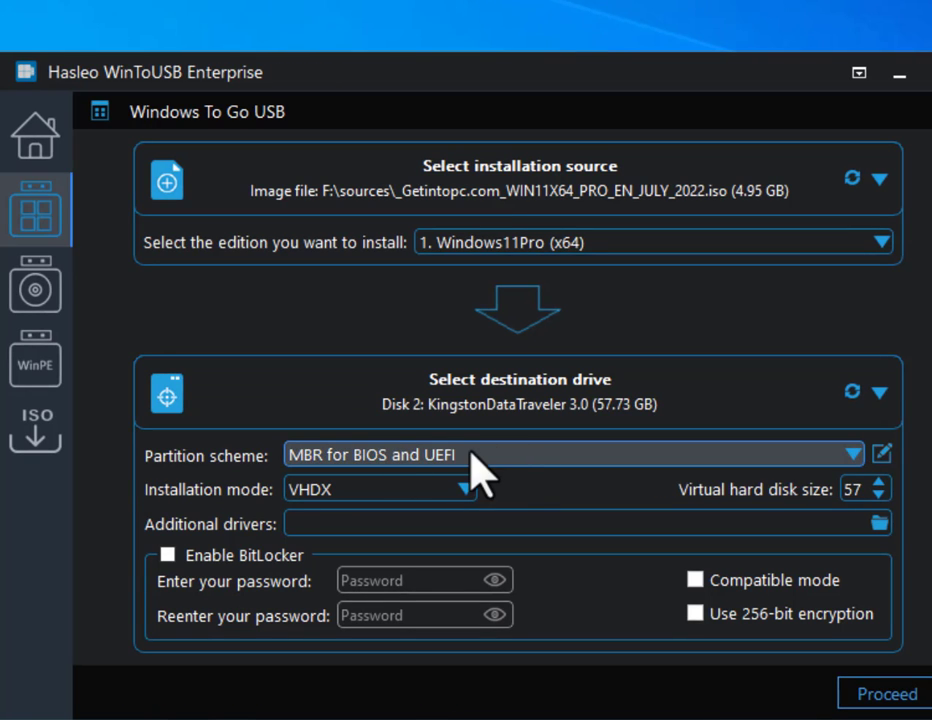
{"action": "left_click", "coordinate": [474, 455]}
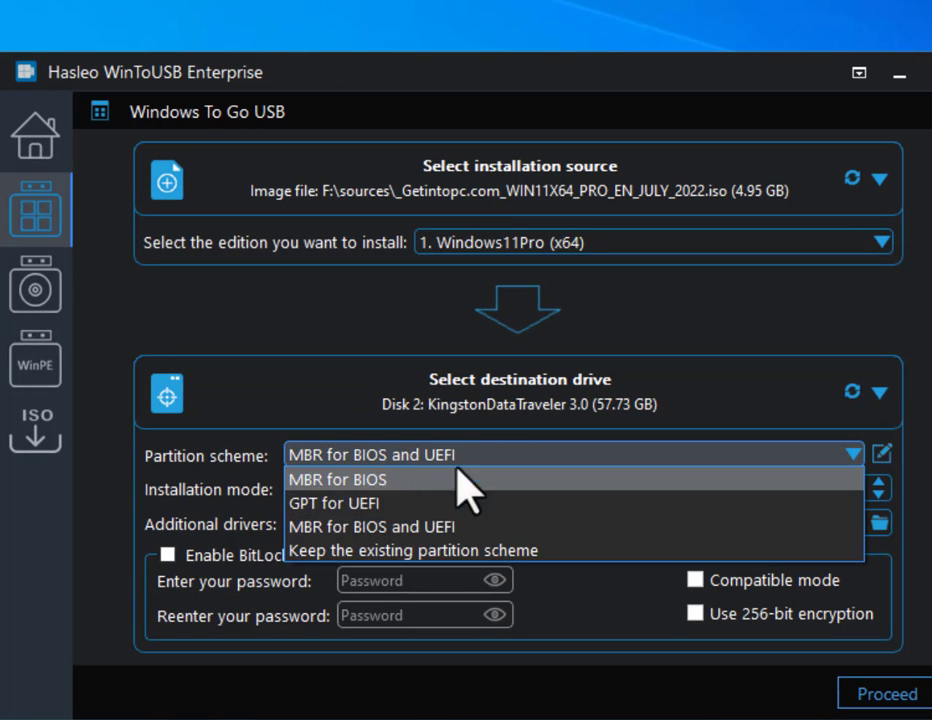
{"action": "left_click", "coordinate": [386, 527]}
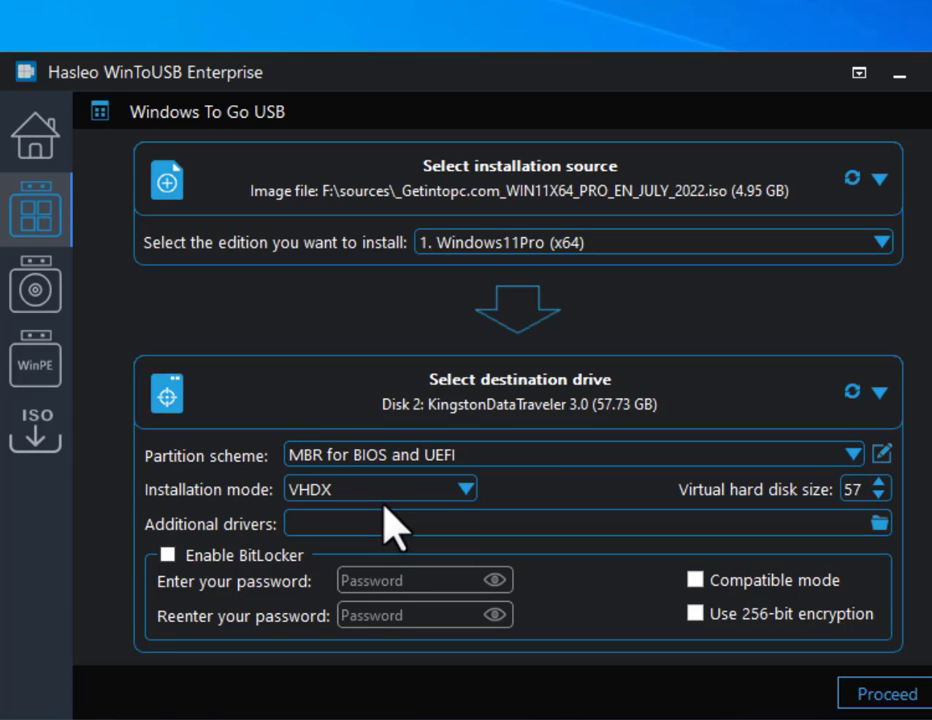
Set the installation mode to Legacy and start creating the Windows To Go drive, agreeing to format the device
{"action": "left_click", "coordinate": [386, 492]}
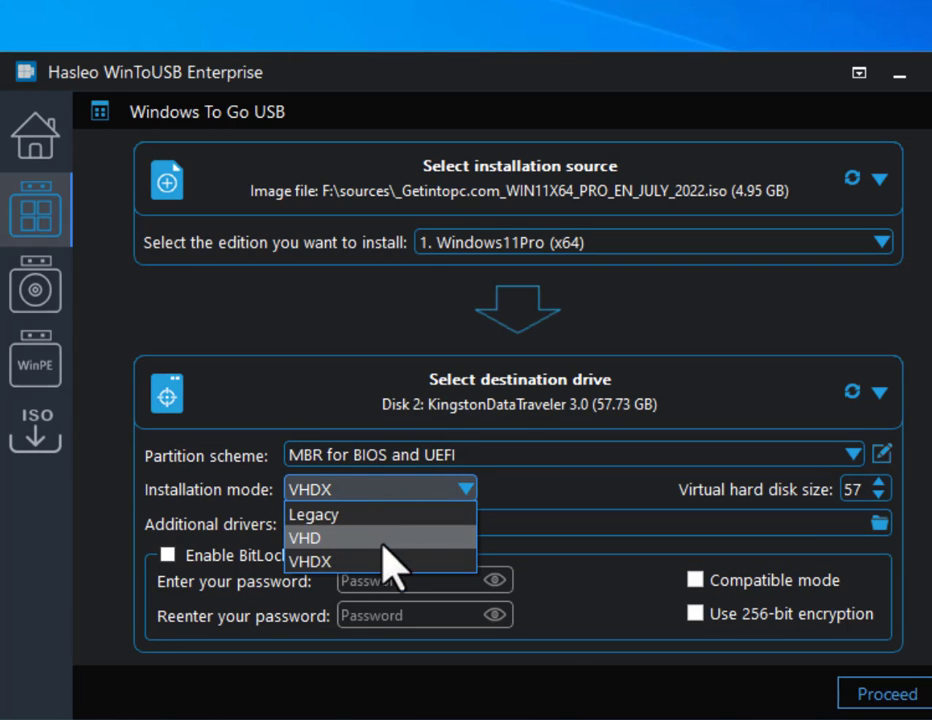
{"action": "left_click", "coordinate": [354, 516]}
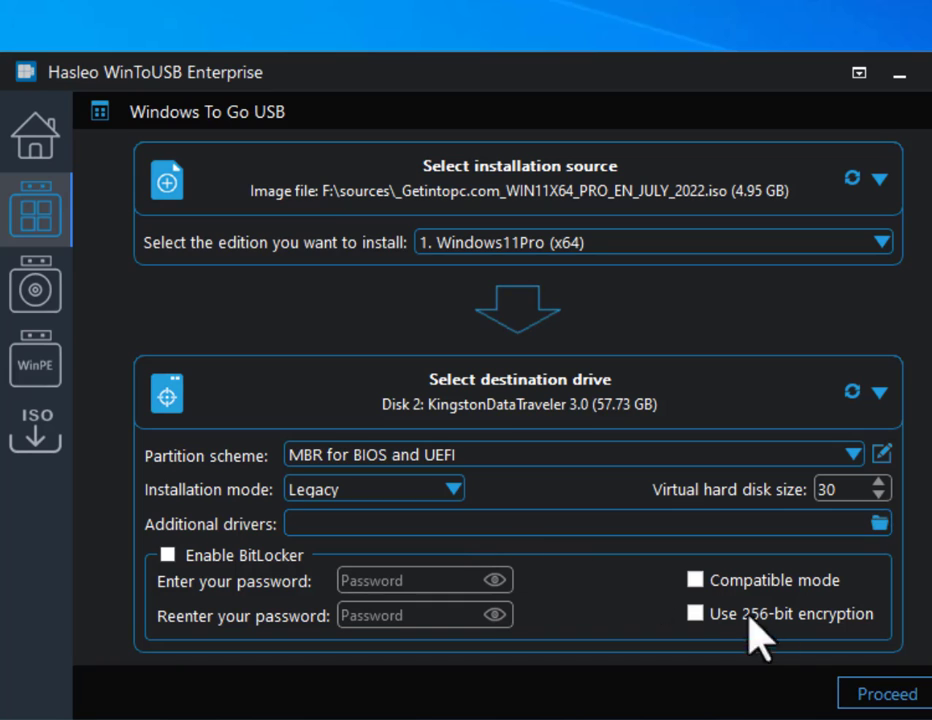
{"action": "left_click", "coordinate": [884, 700]}
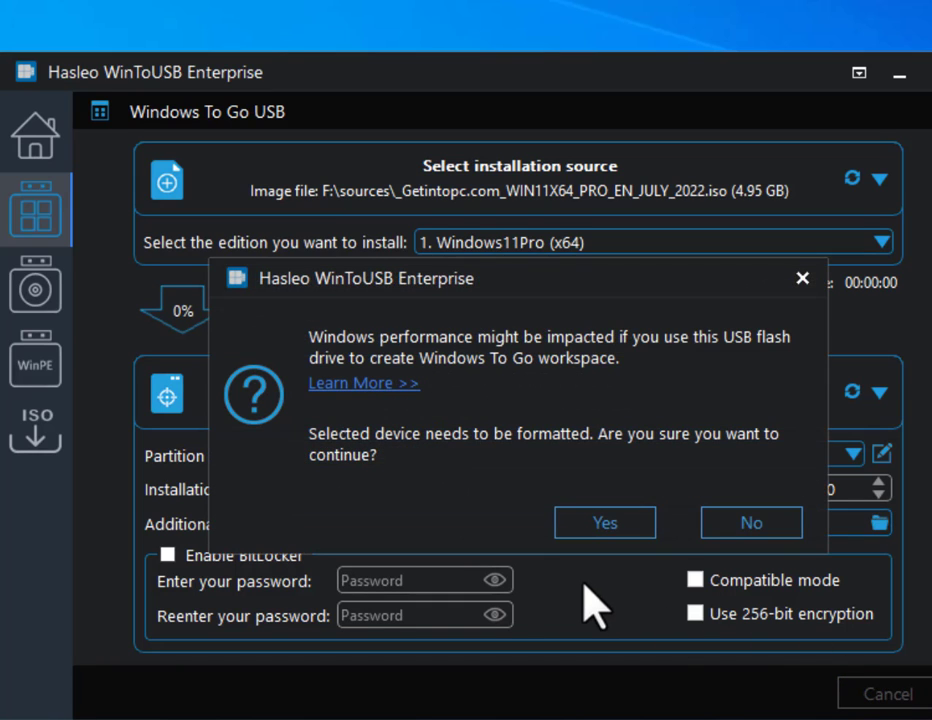
{"action": "left_click", "coordinate": [594, 533]}
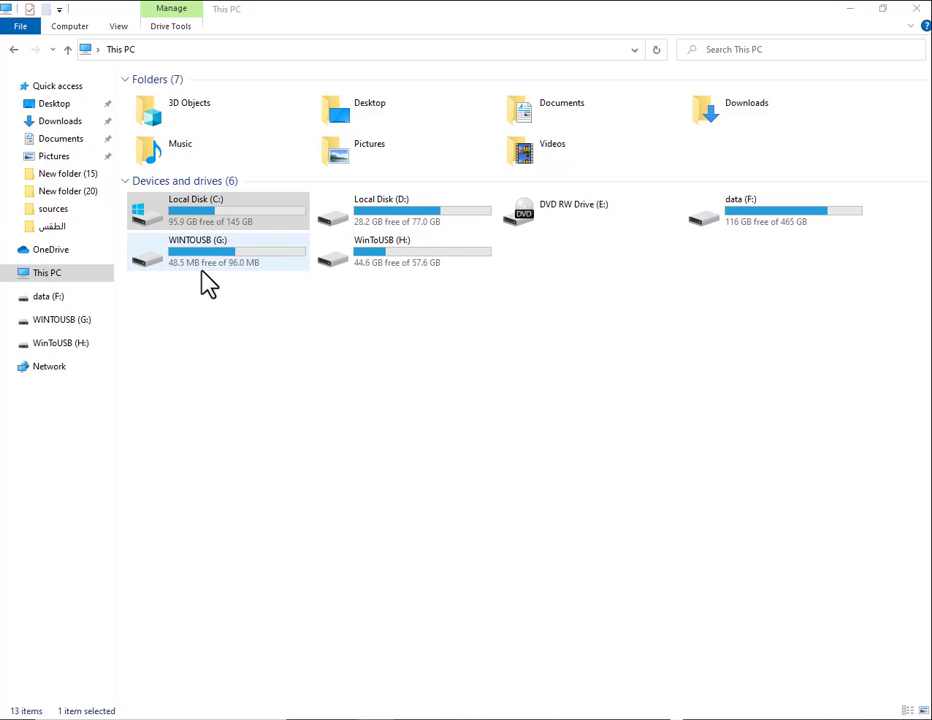
Examine the contents of the WinToUSB (H:) drive in File Explorer, including its Users folder
{"action": "left_click", "coordinate": [378, 256]}
{"action": "double_click", "coordinate": [378, 256]}
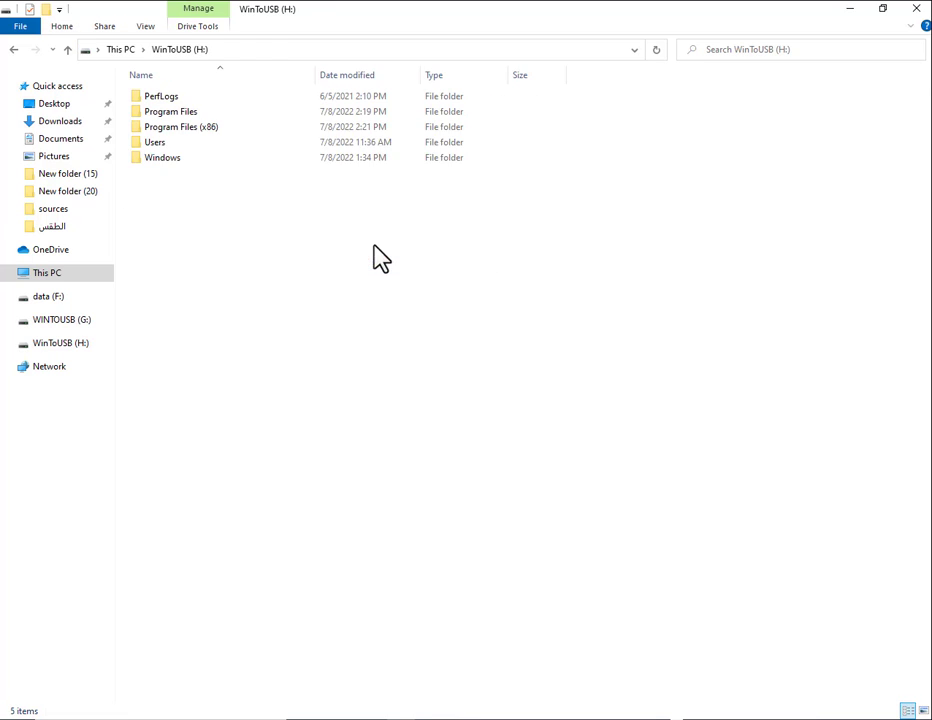
{"action": "double_click", "coordinate": [157, 144]}
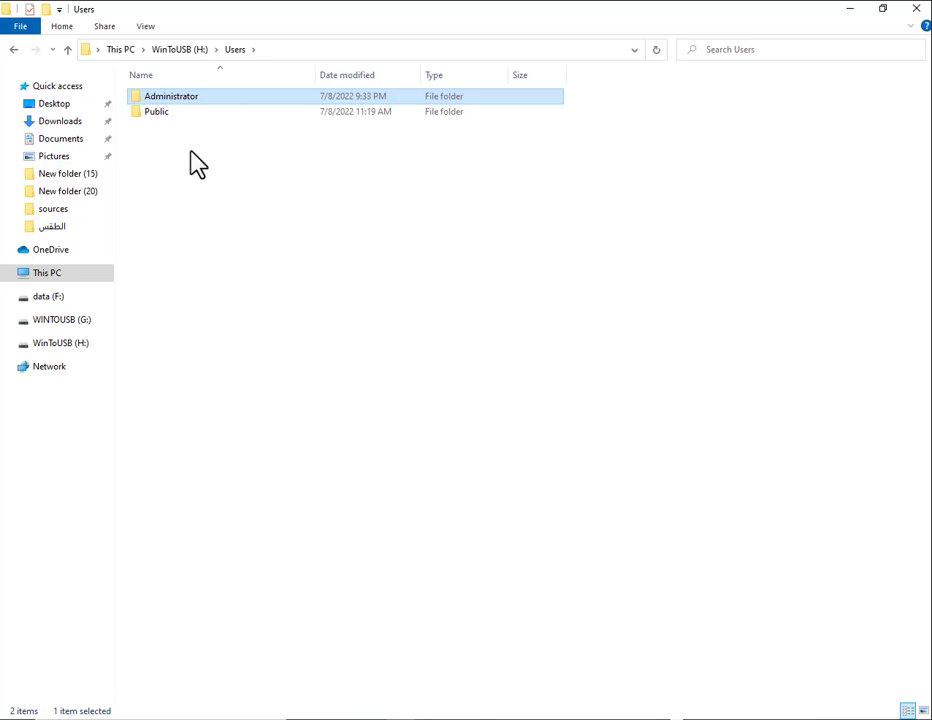
{"action": "left_click", "coordinate": [67, 50]}
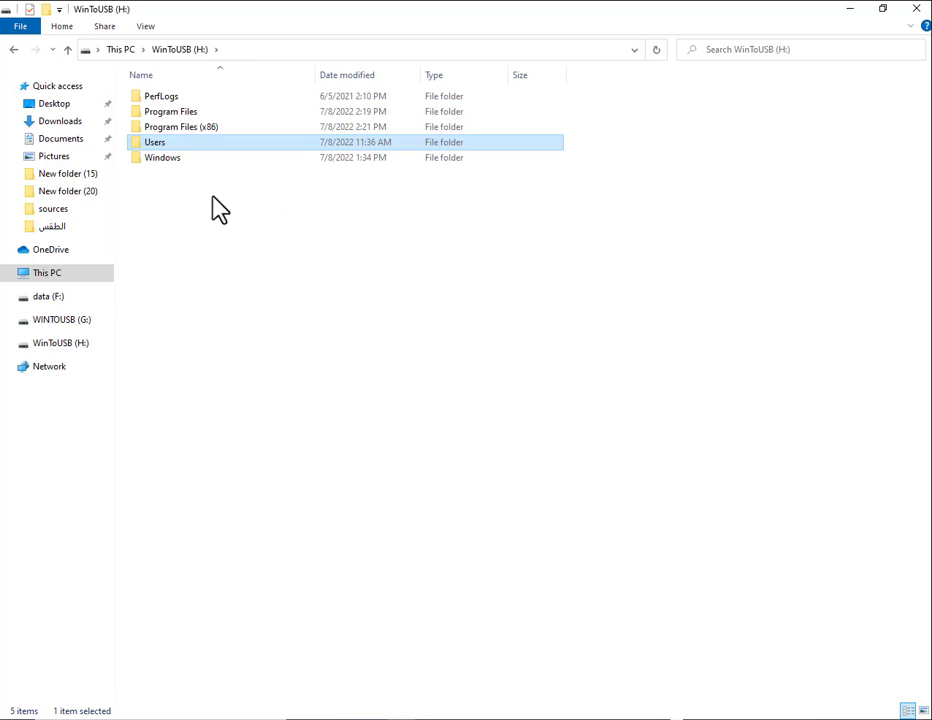